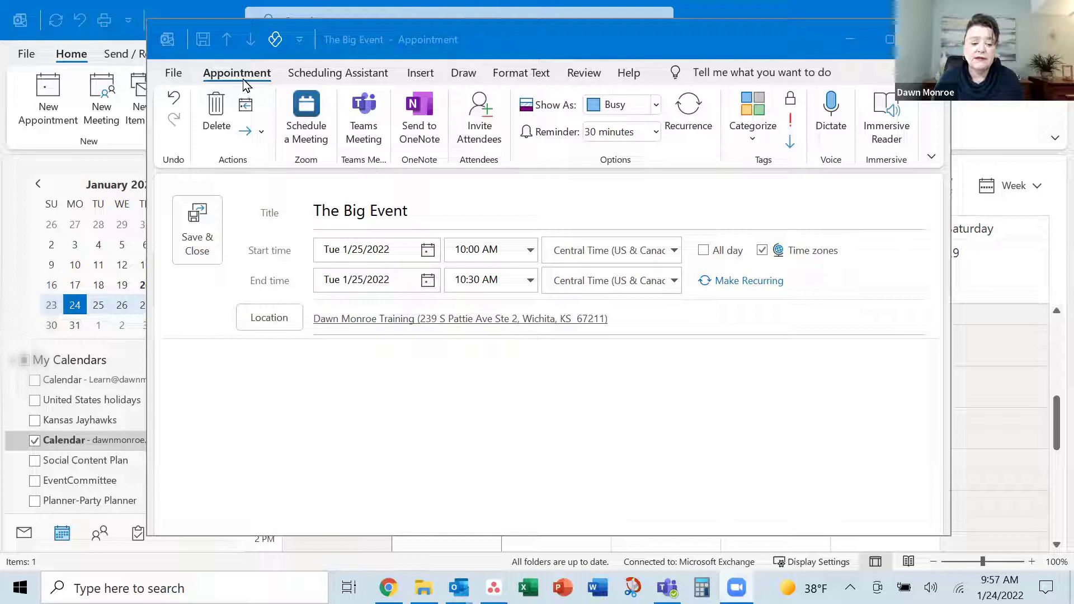
# Convert The Big Event appointment into a meeting, add two suggested required attendees, and send it.
pyautogui.click(480, 131)
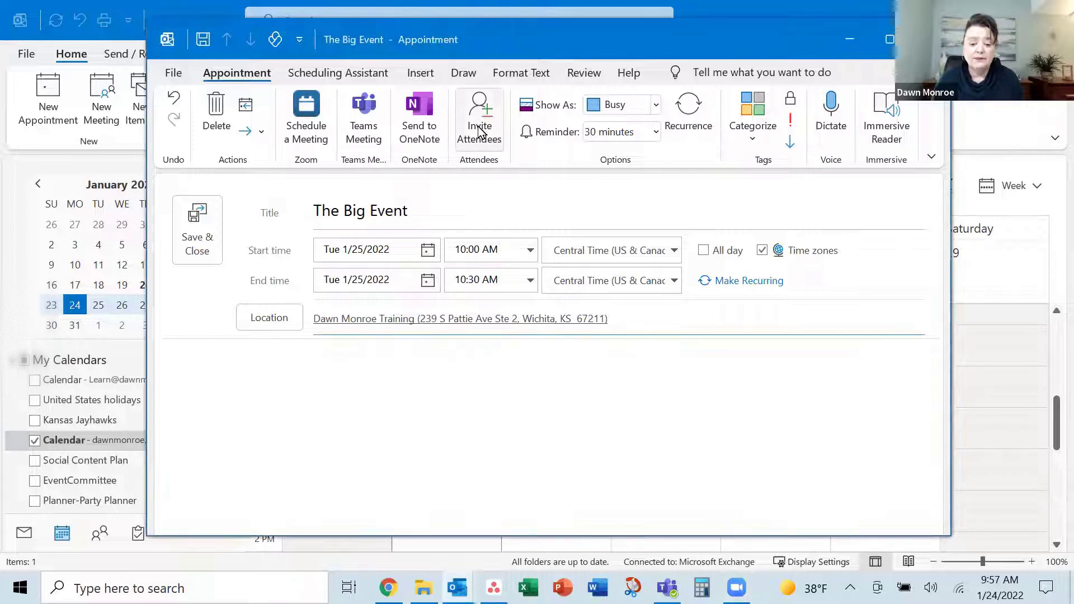
pyautogui.click(480, 131)
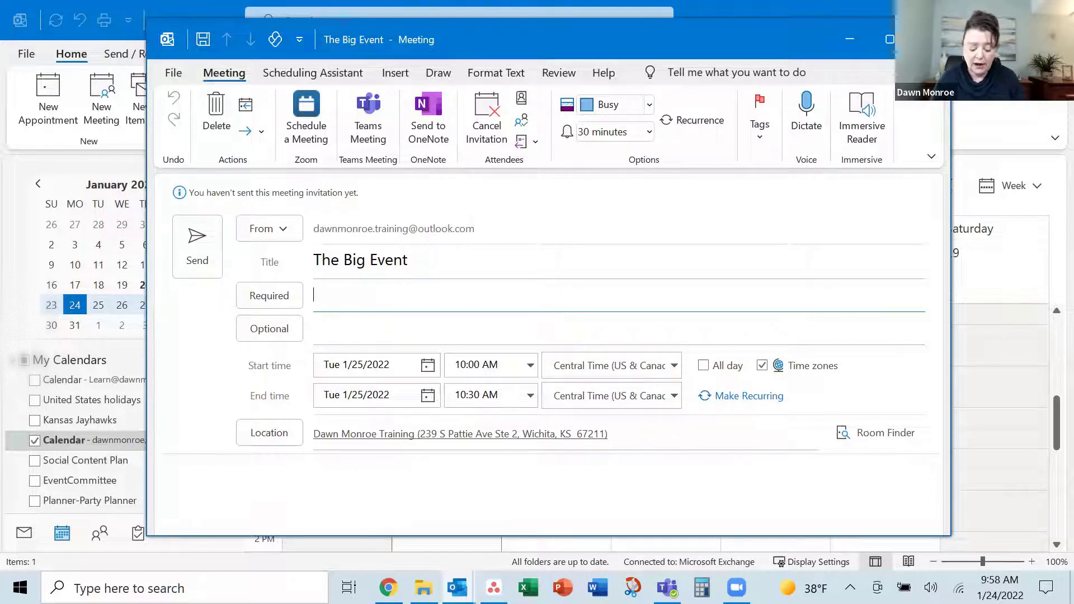
pyautogui.write('ra')
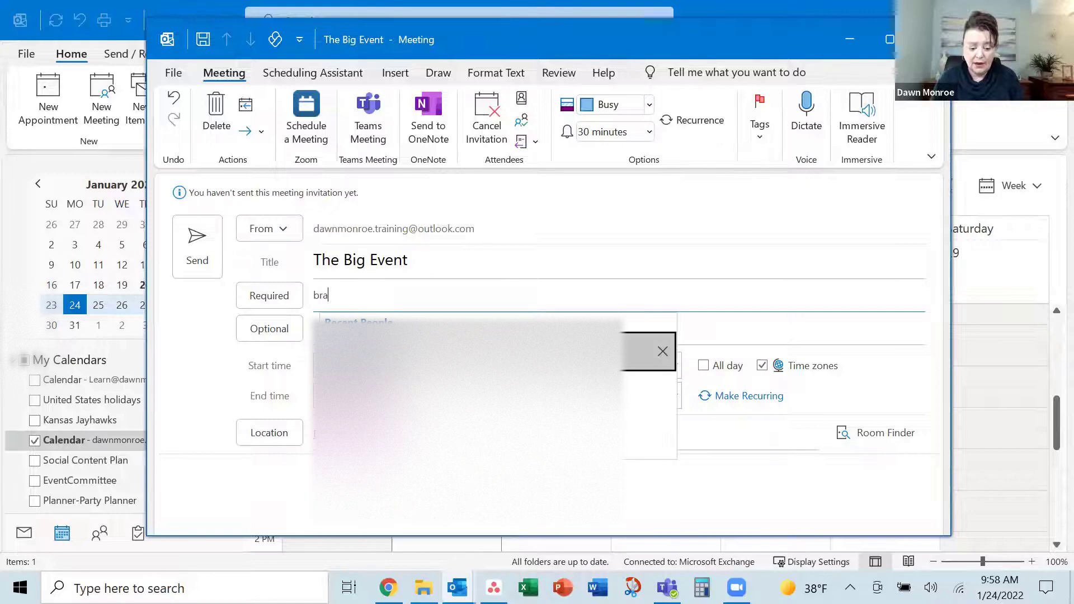
pyautogui.press('Return')
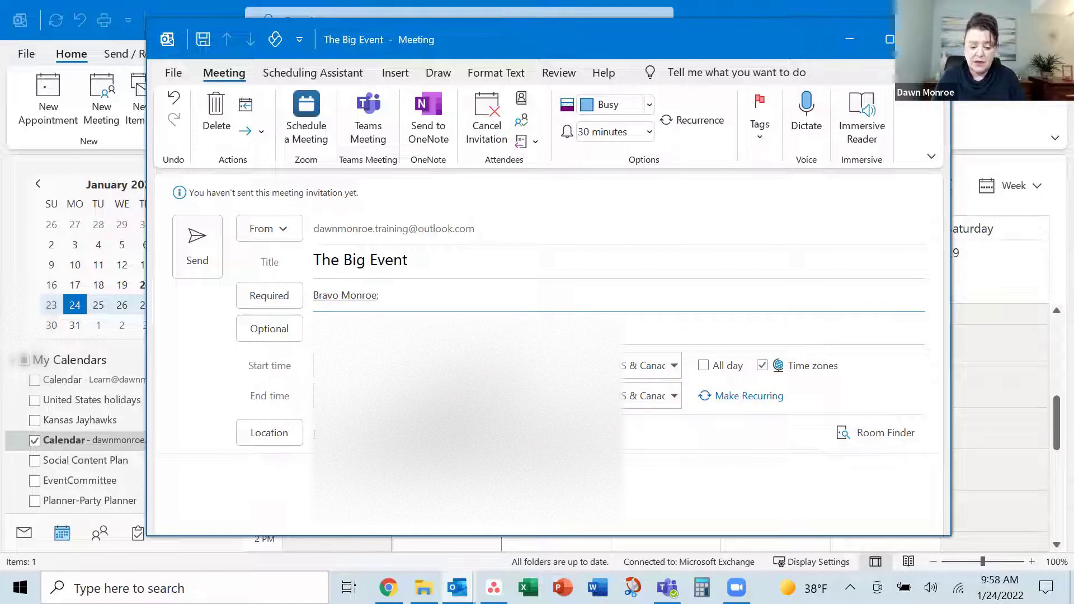
pyautogui.write('char')
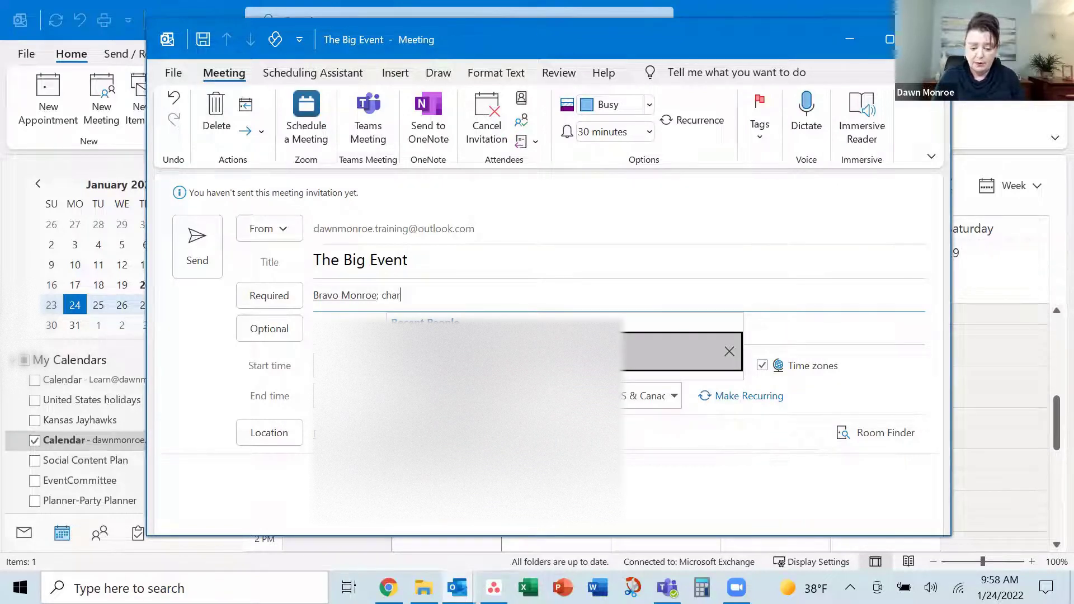
pyautogui.press('BackSpace')
pyautogui.press('BackSpace')
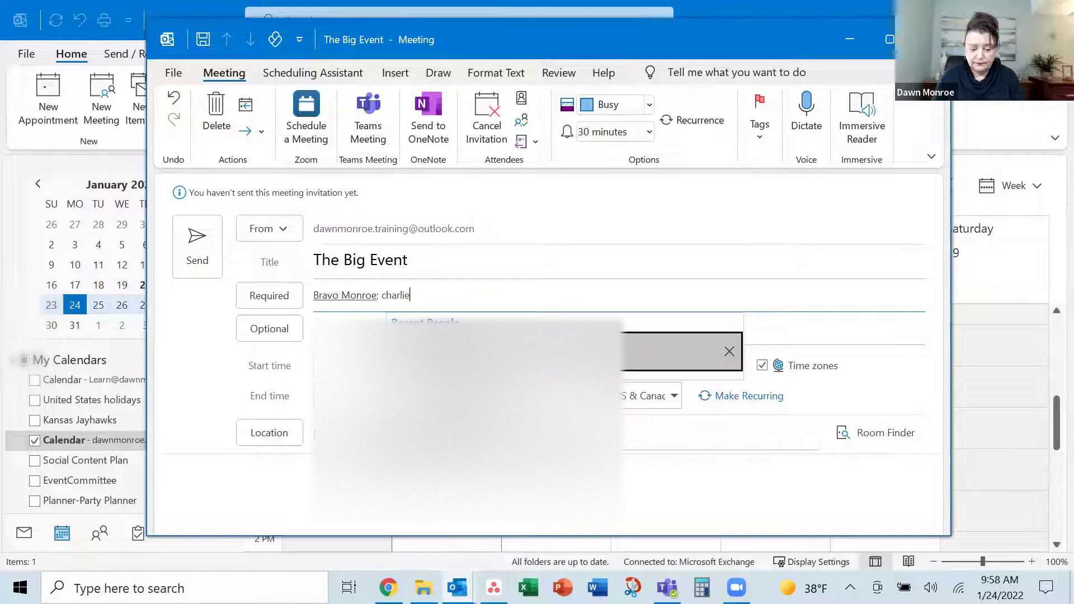
pyautogui.write('mon')
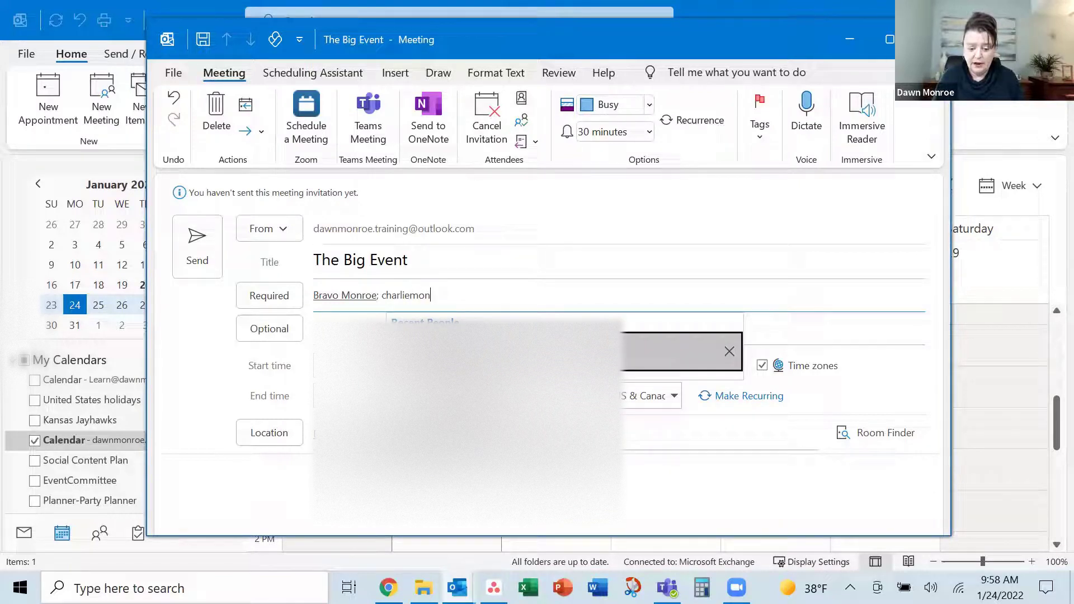
pyautogui.click(587, 352)
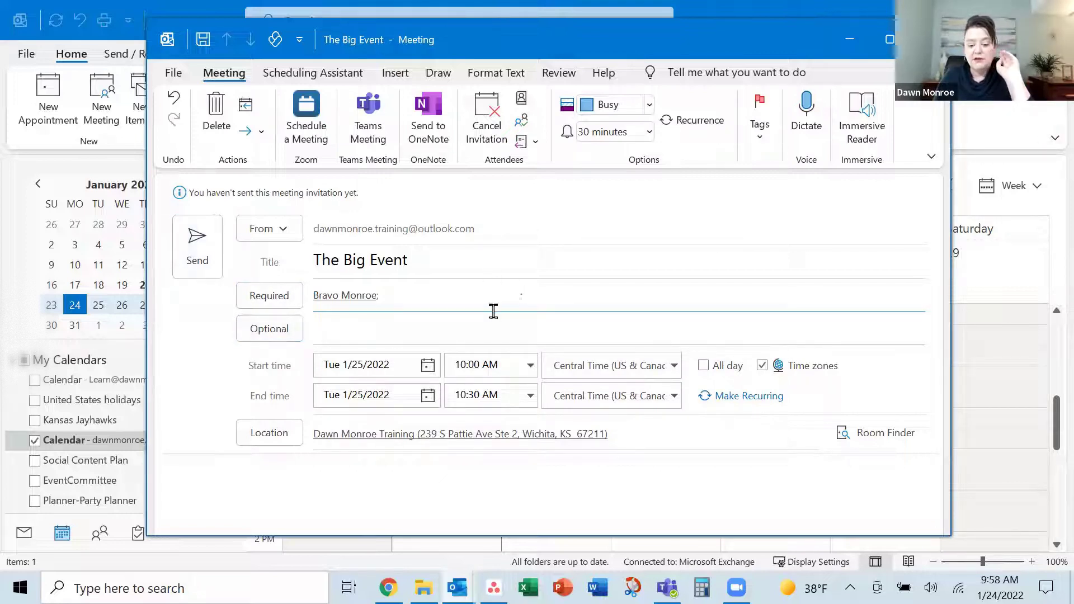
pyautogui.click(201, 253)
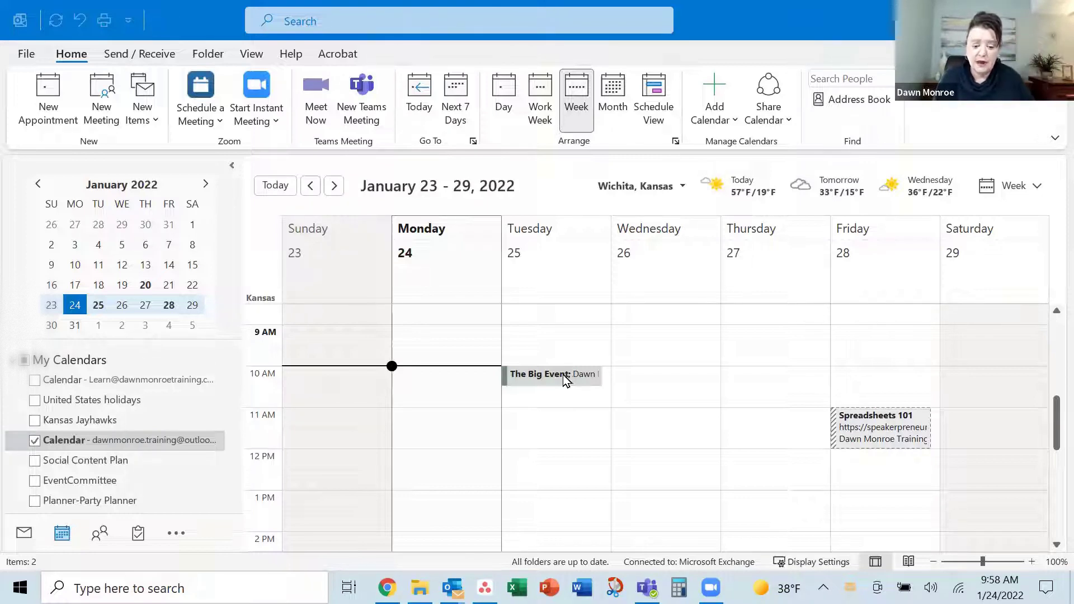
# Select The Big Event meeting on Tuesday, January 25 in the week calendar.
pyautogui.click(547, 375)
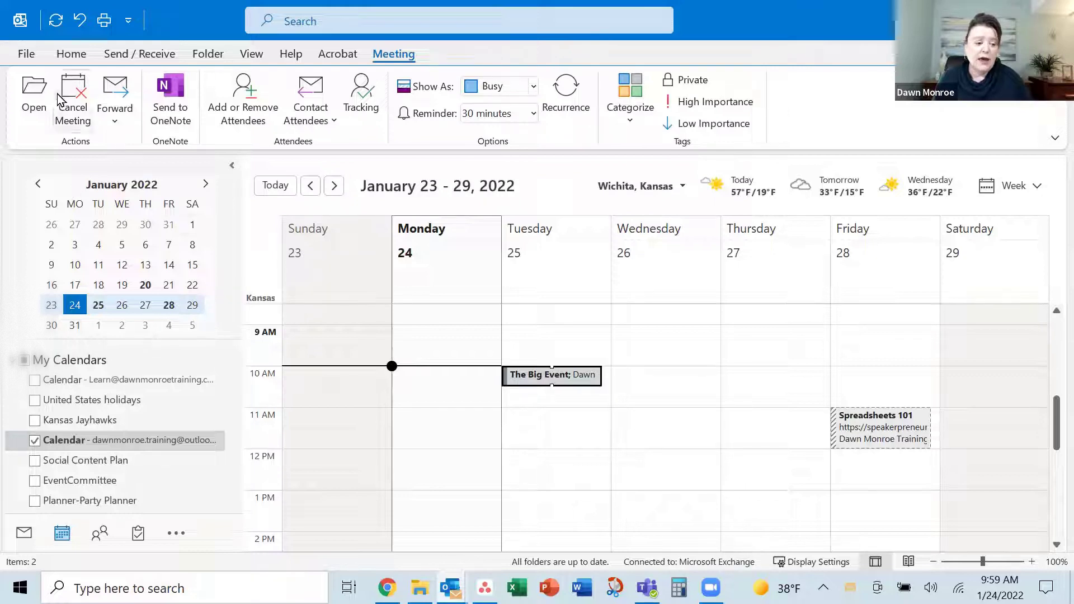
# Save the selected meeting as 'The Big Event' in iCalendar format on the Desktop.
pyautogui.click(26, 52)
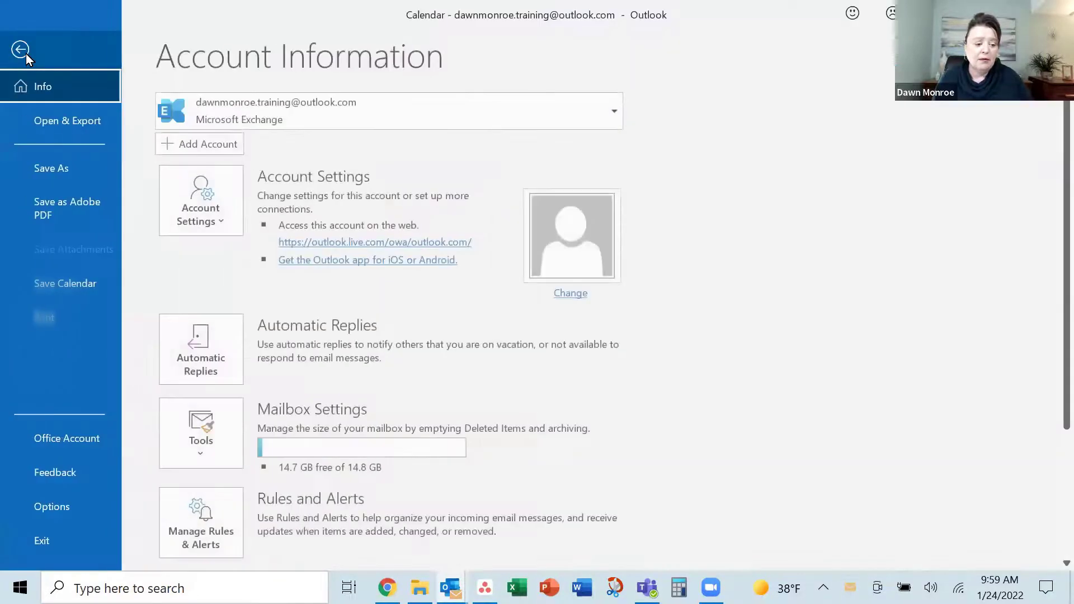
pyautogui.click(52, 176)
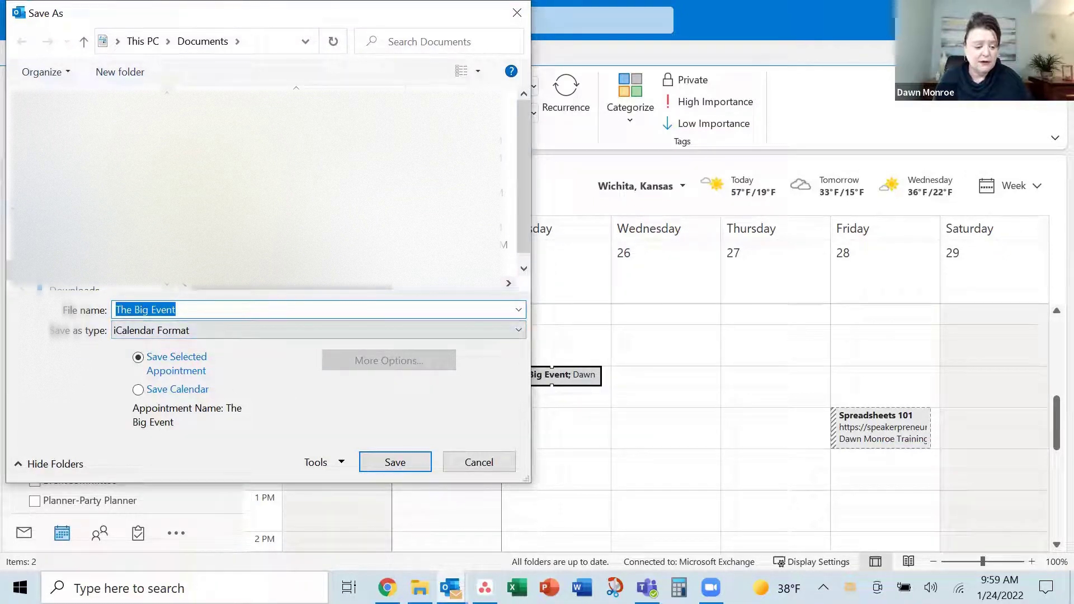
pyautogui.click(56, 251)
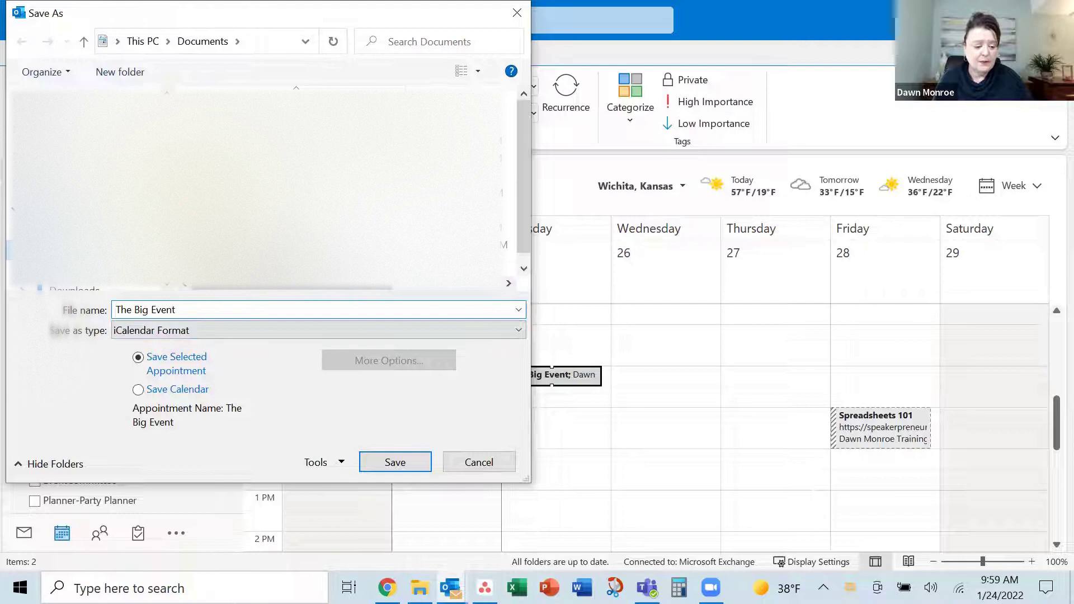
pyautogui.click(386, 467)
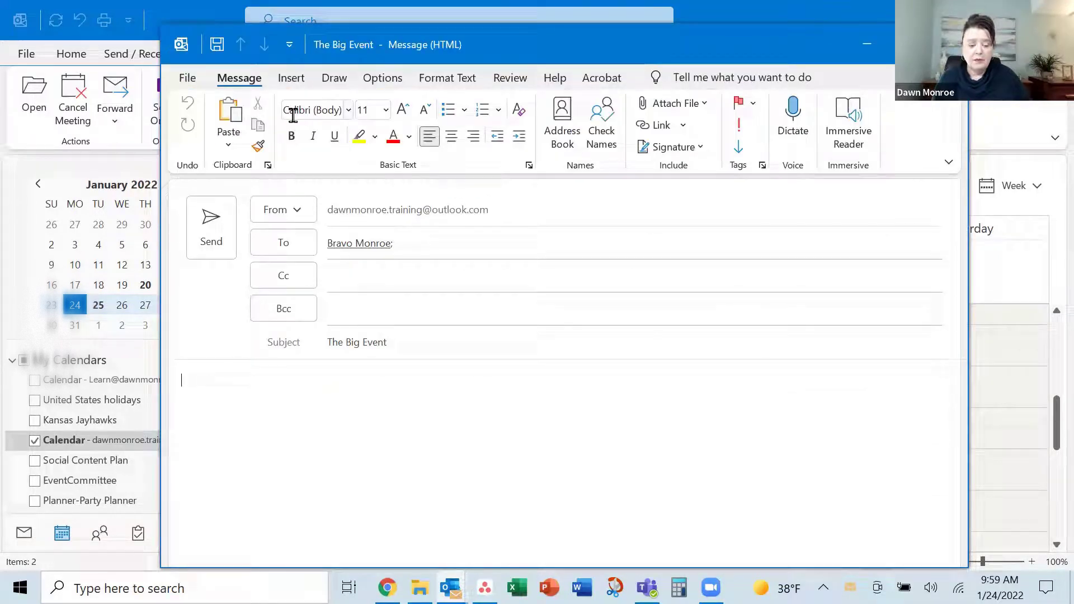
# Attach The Big Event.ics (3 KB) from the Desktop to the message.
pyautogui.click(703, 104)
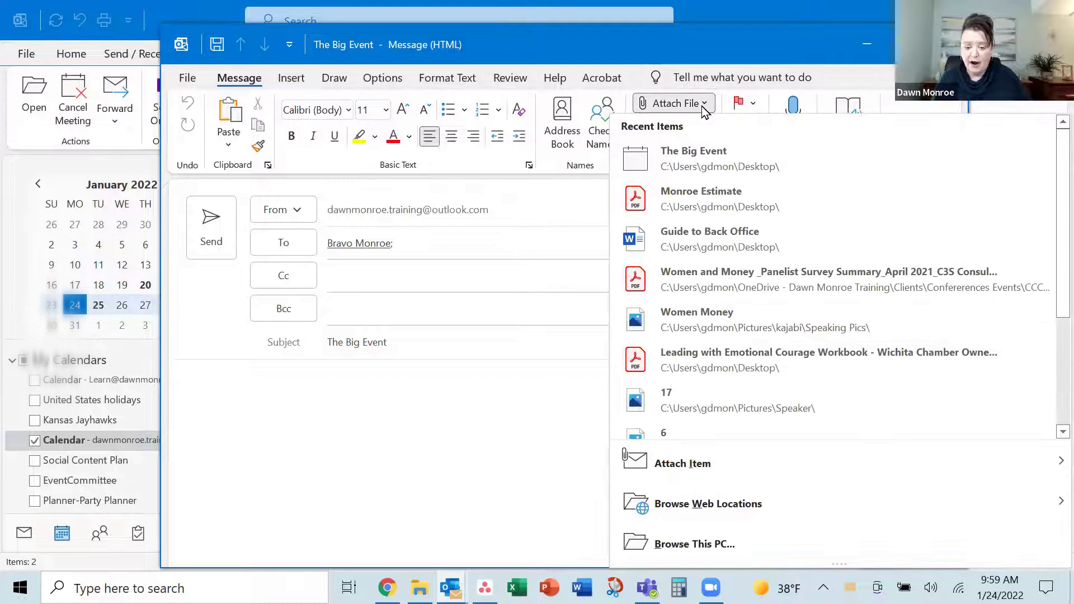
pyautogui.click(681, 540)
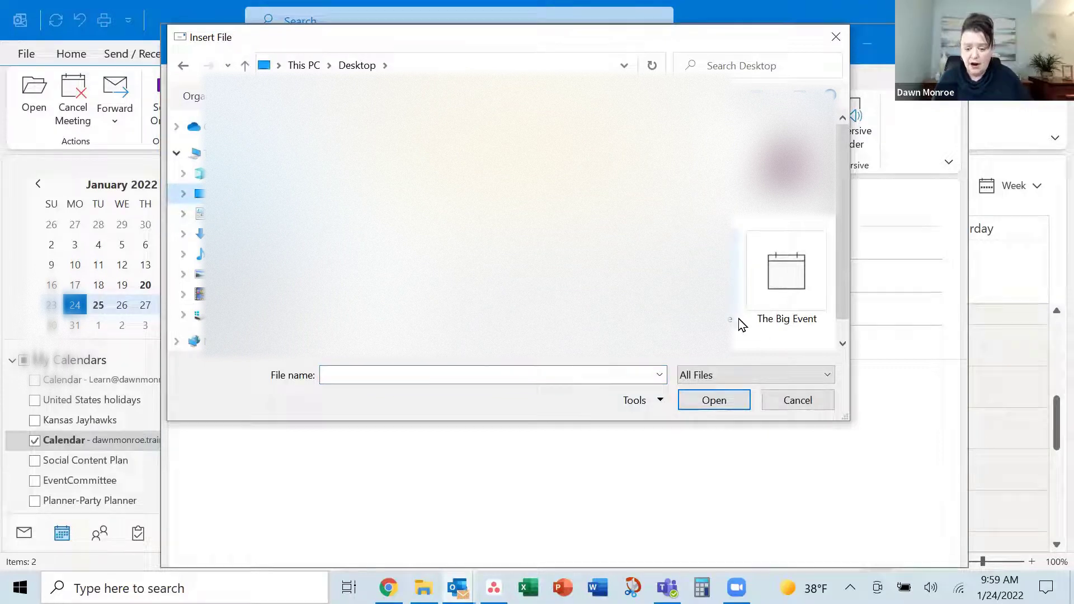
pyautogui.click(803, 286)
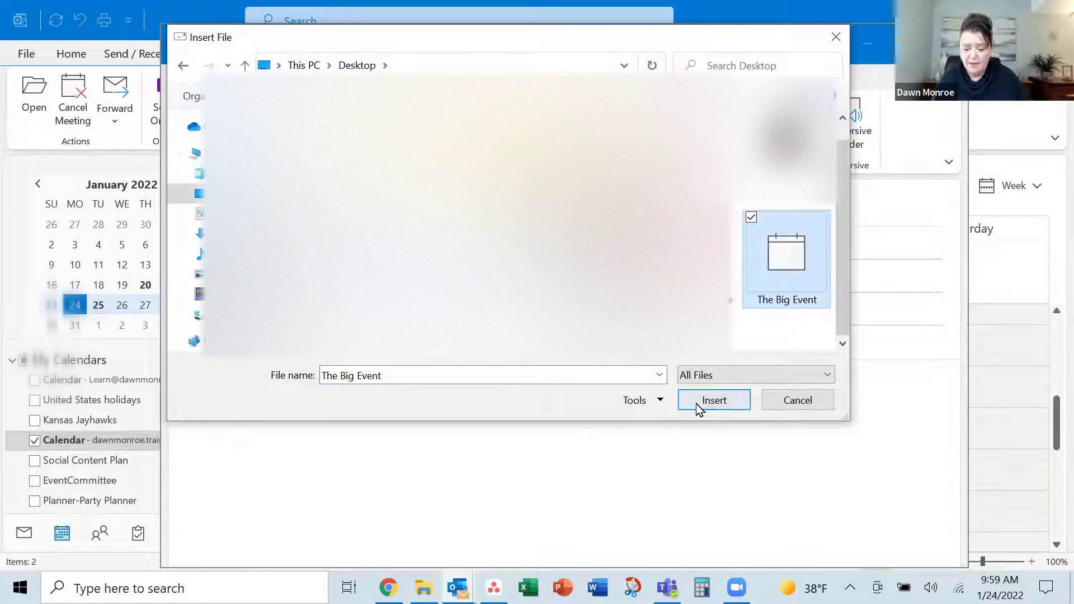
pyautogui.click(696, 404)
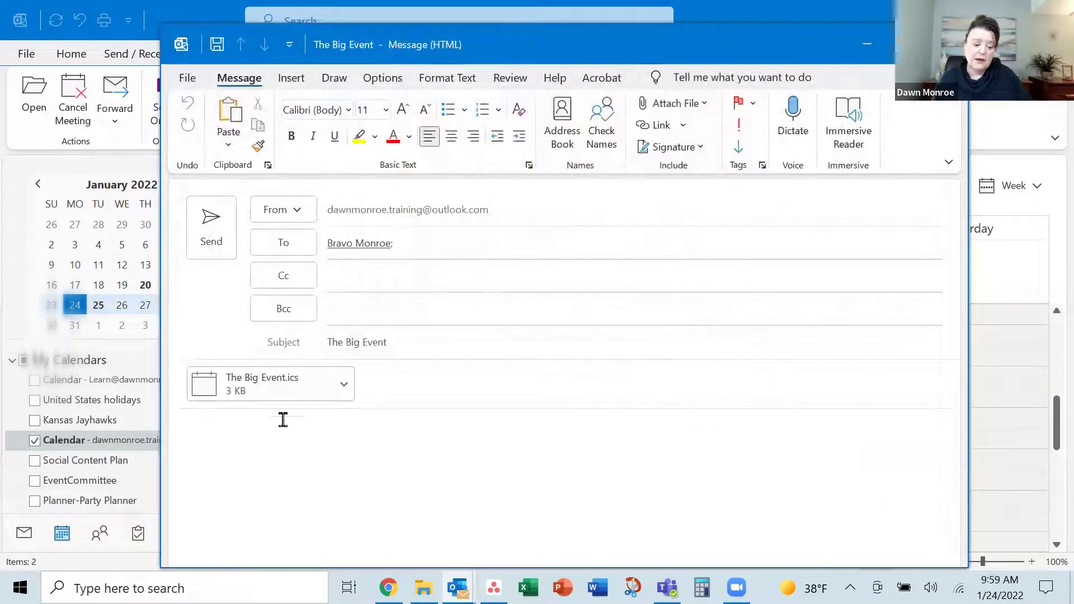
pyautogui.click(301, 412)
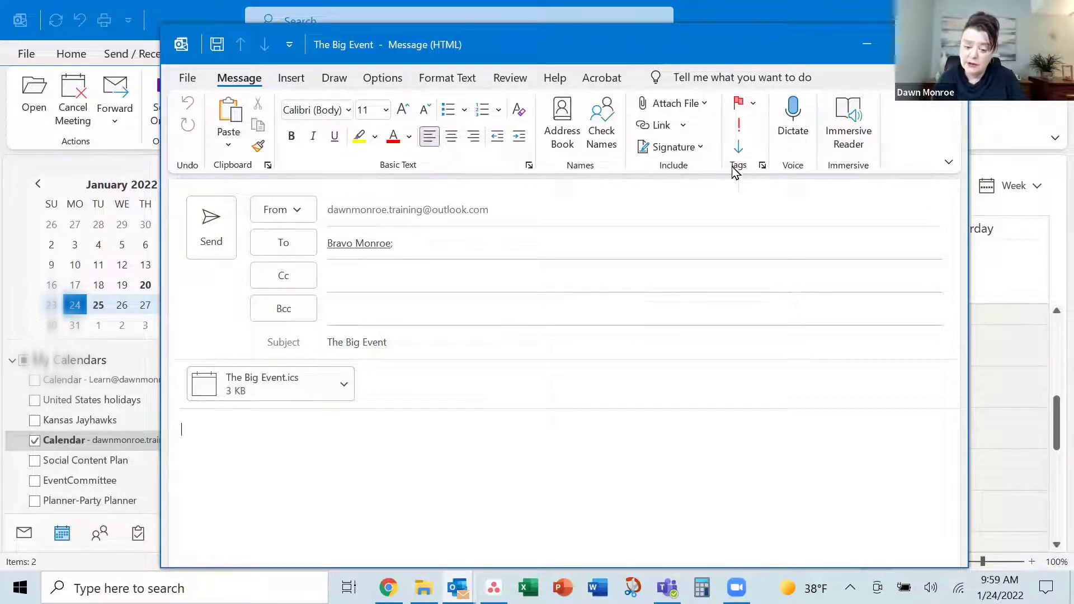
# Attach The Big Event from the account's Calendar folder to the email as an Outlook item.
pyautogui.click(706, 104)
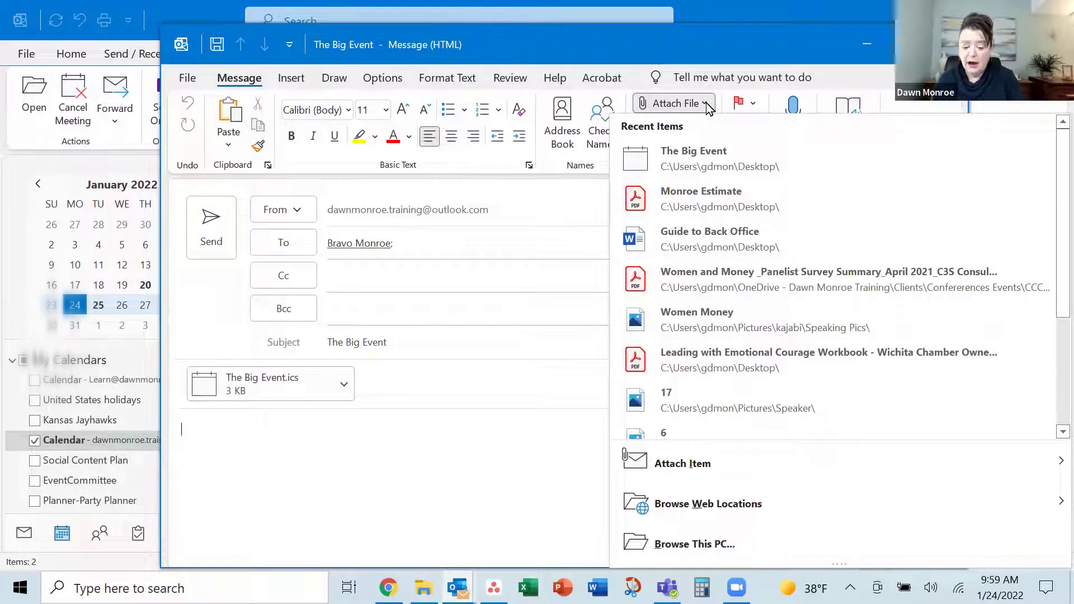
pyautogui.moveTo(662, 467)
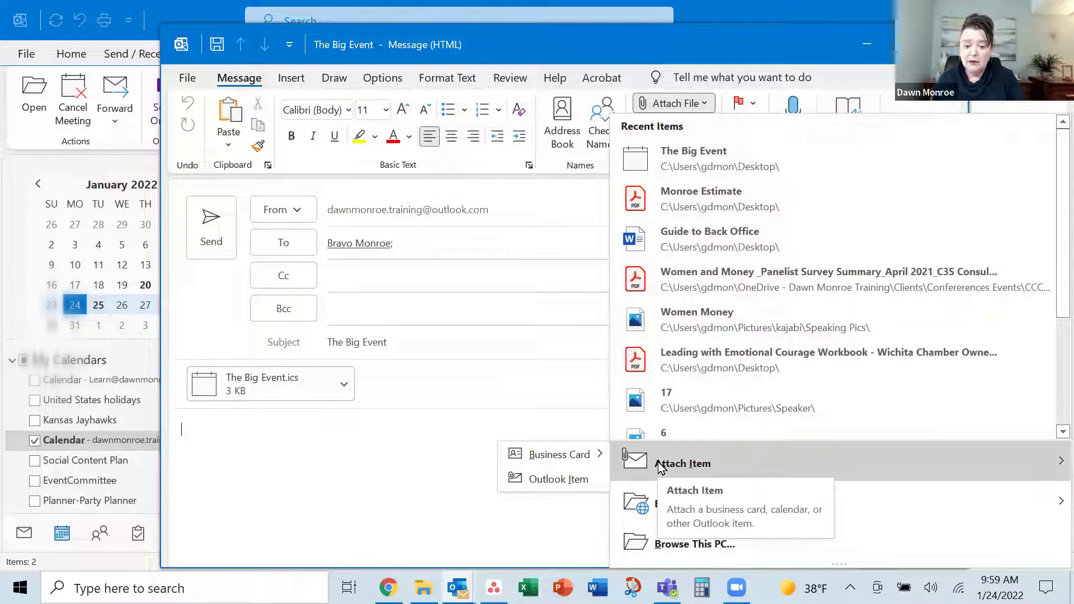
pyautogui.click(539, 479)
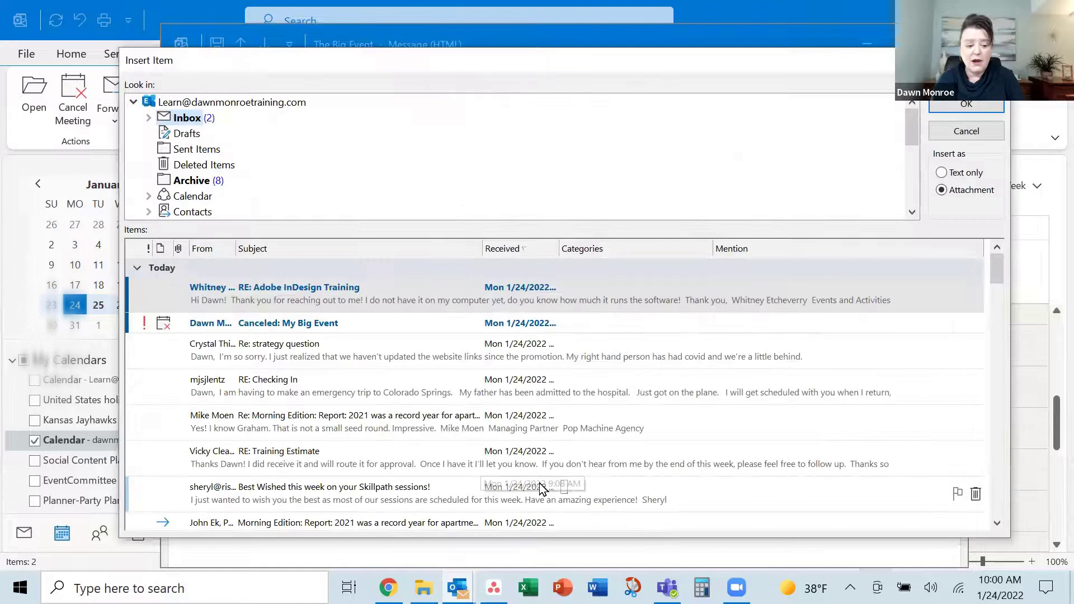
pyautogui.click(133, 102)
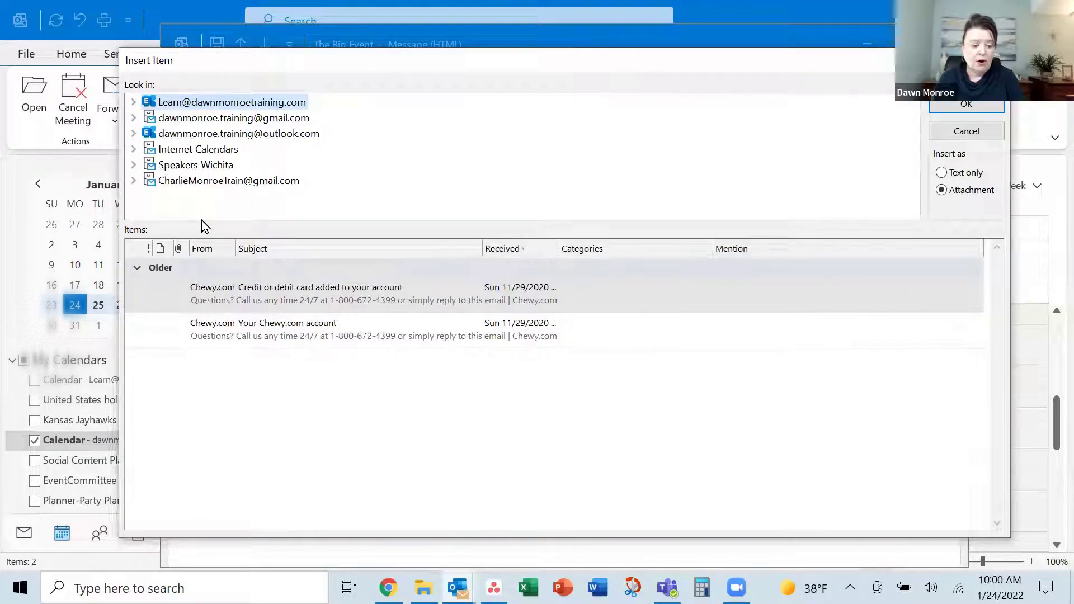
pyautogui.click(133, 133)
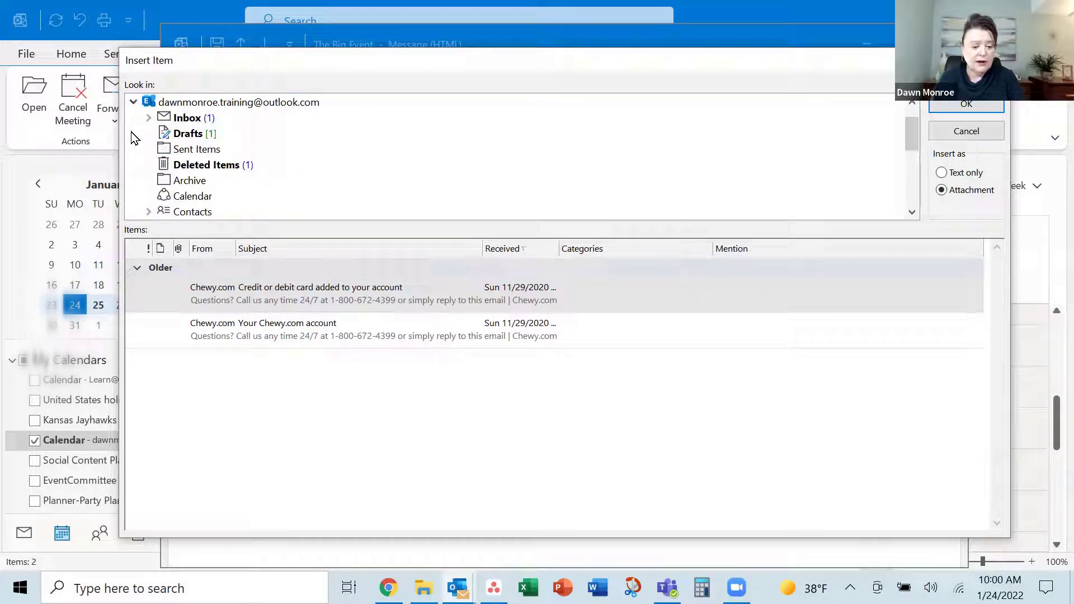
pyautogui.scroll(-1, 162, 196)
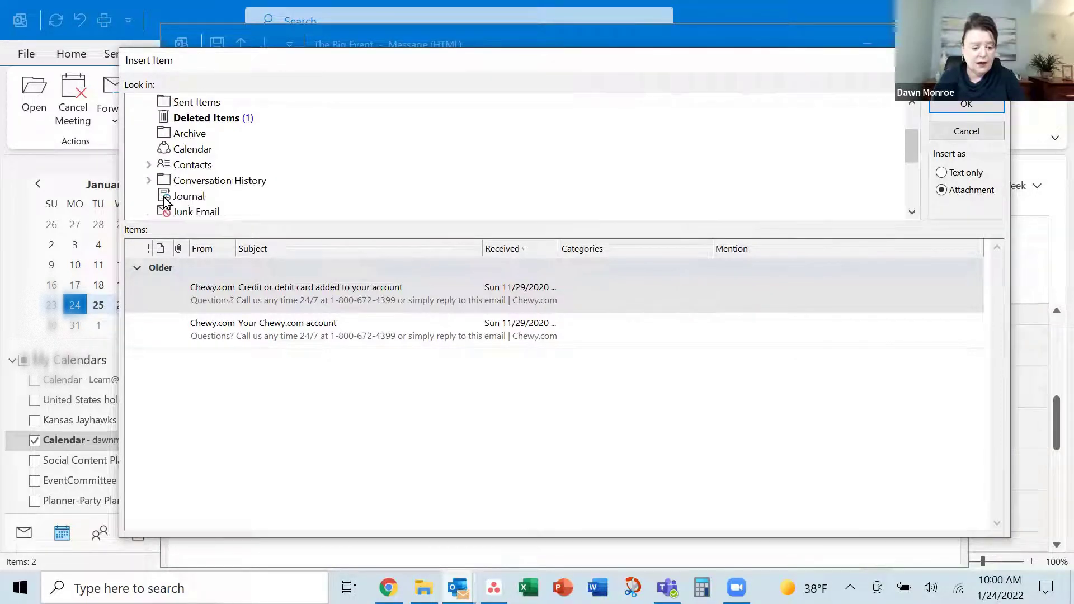
pyautogui.click(188, 150)
pyautogui.scroll(-6, 292, 368)
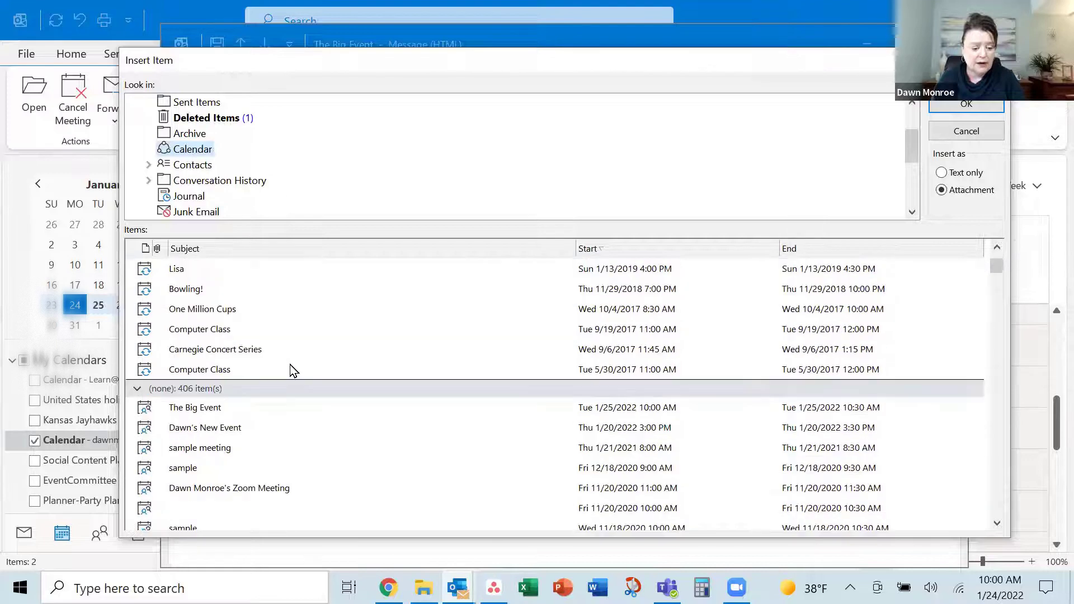
pyautogui.scroll(1, 294, 369)
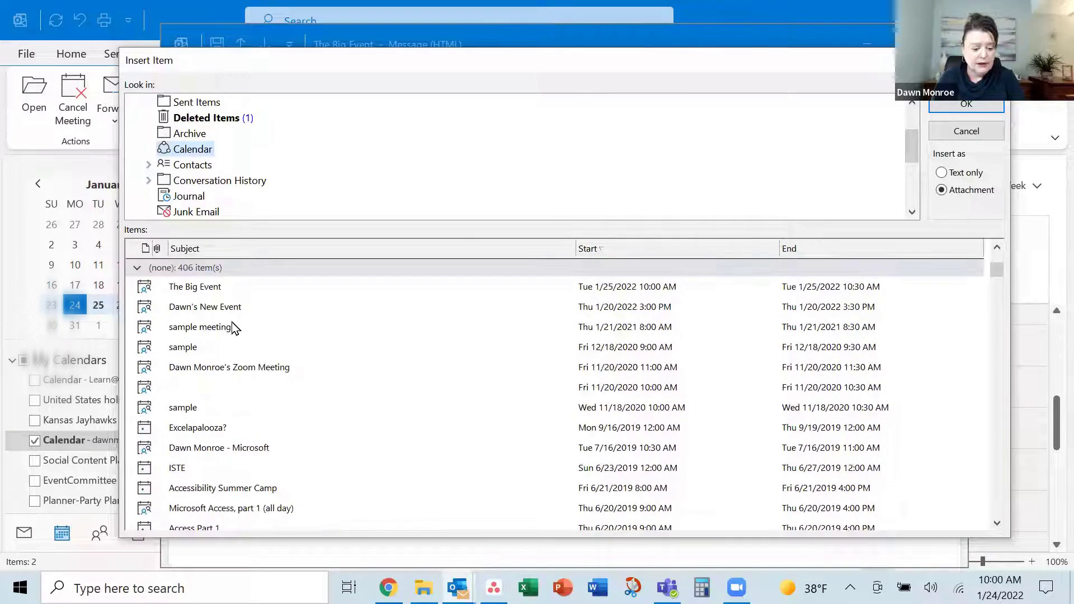
pyautogui.click(186, 288)
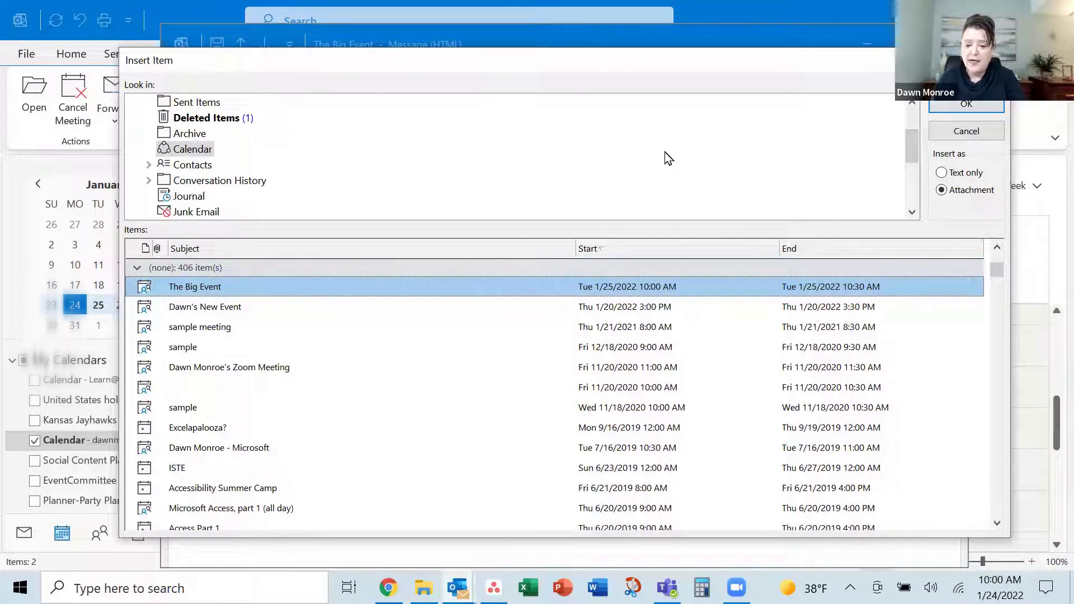
pyautogui.click(967, 108)
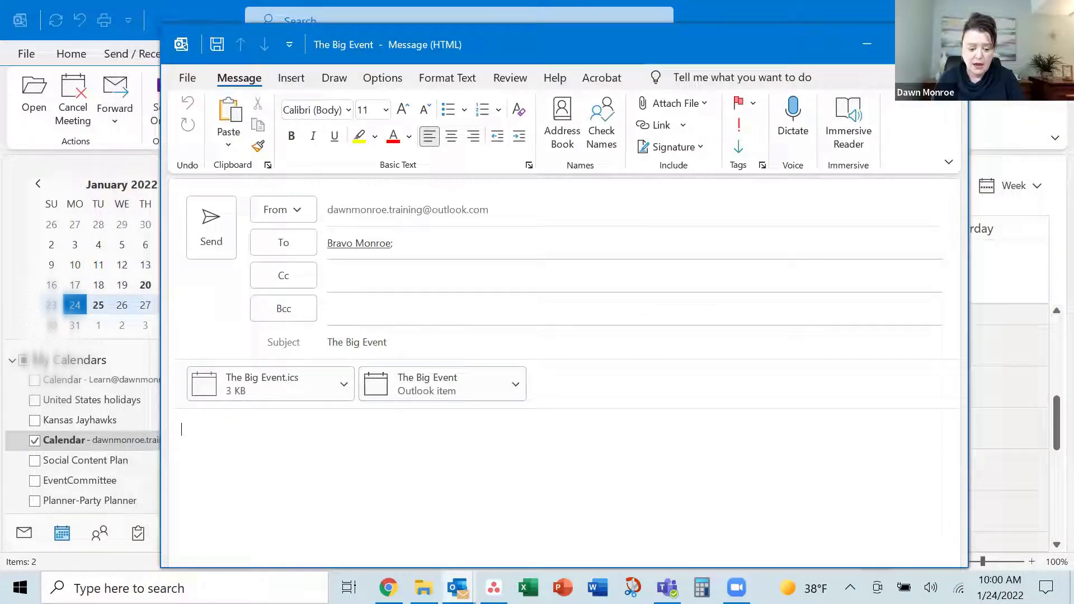